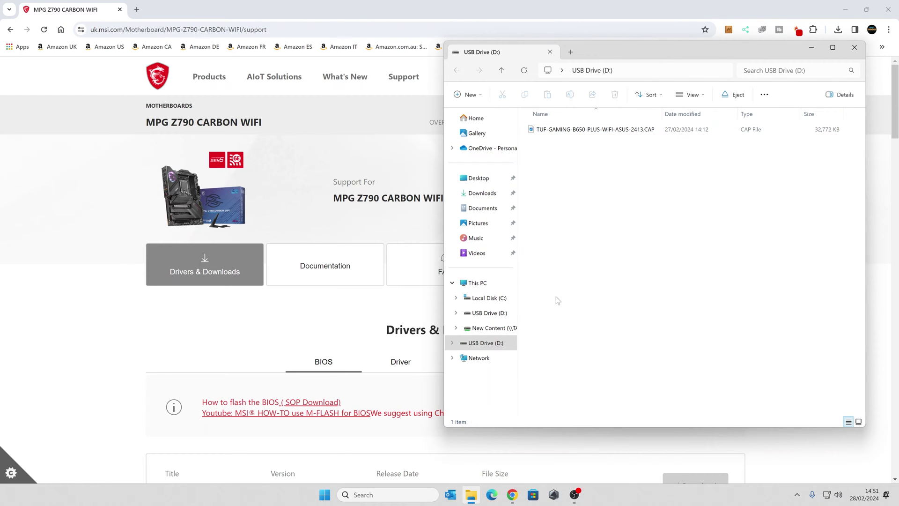
Format USB Drive (D:) as FAT32 with Default allocation unit size, confirming the data wipe.
right_click(484, 346)
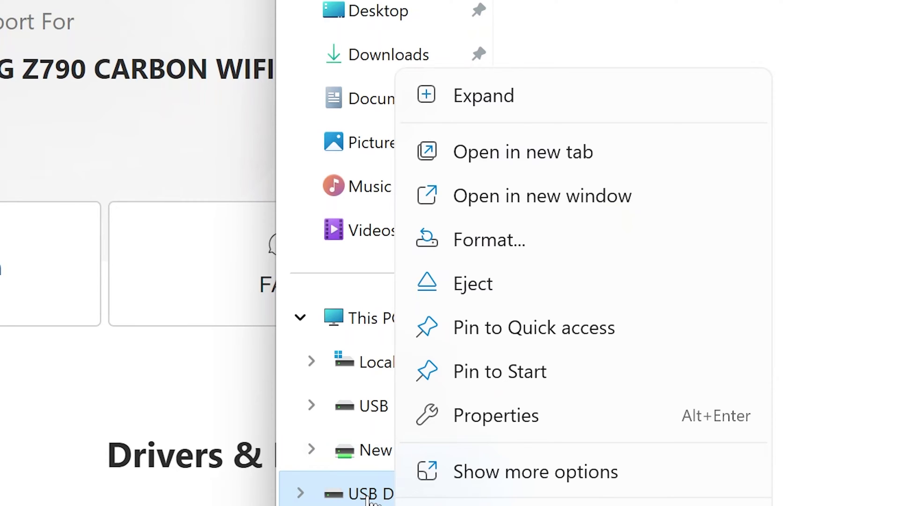
click(498, 248)
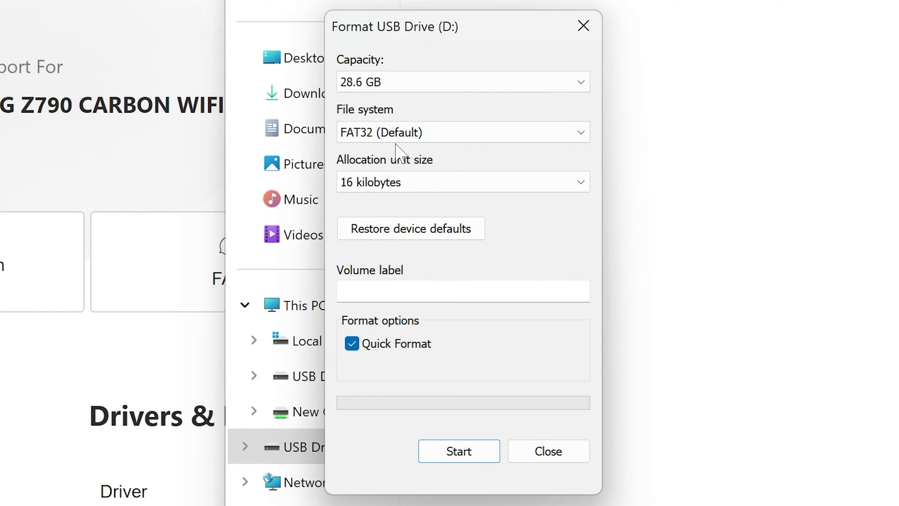
click(382, 187)
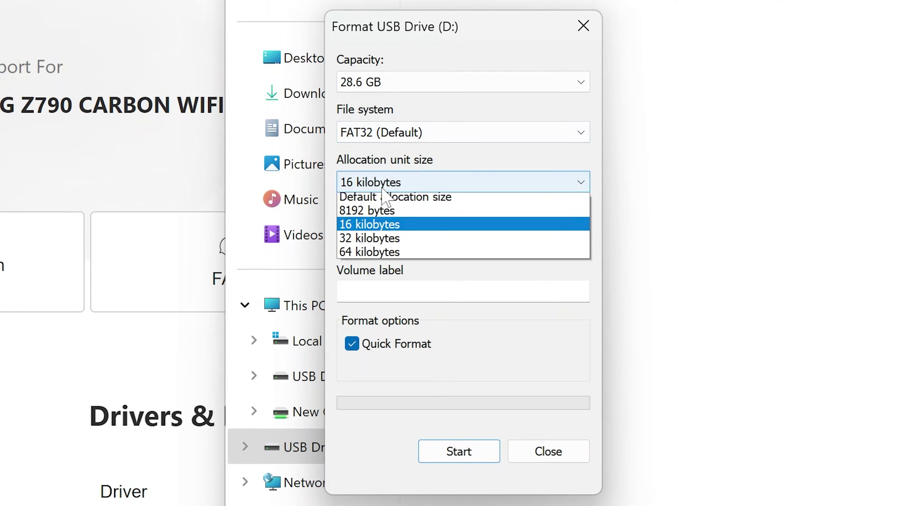
click(379, 199)
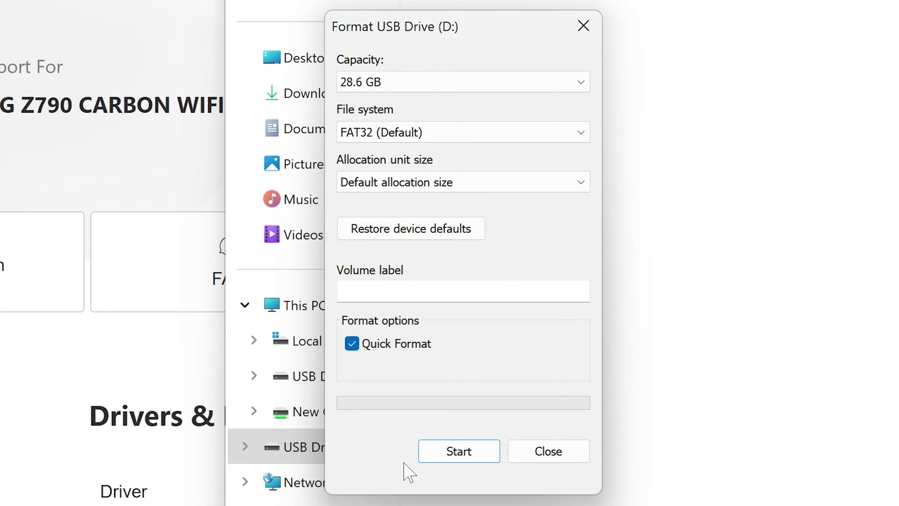
click(464, 465)
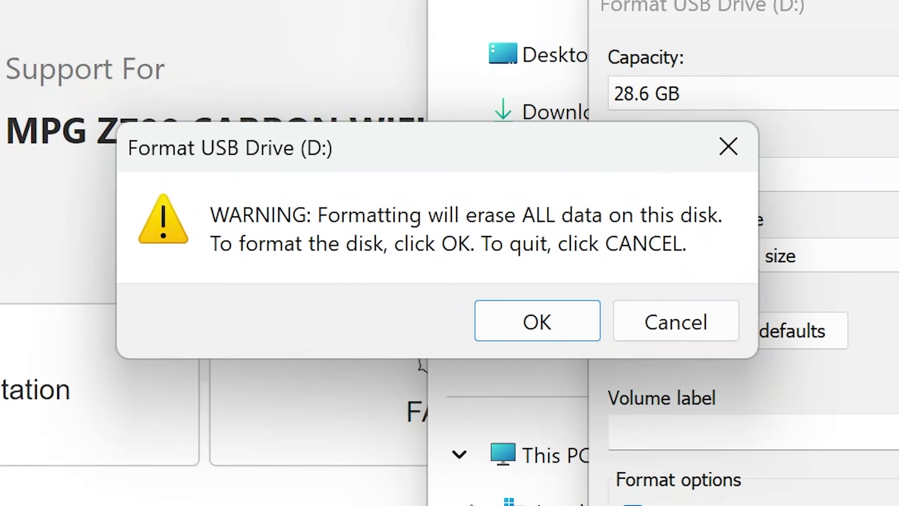
click(543, 328)
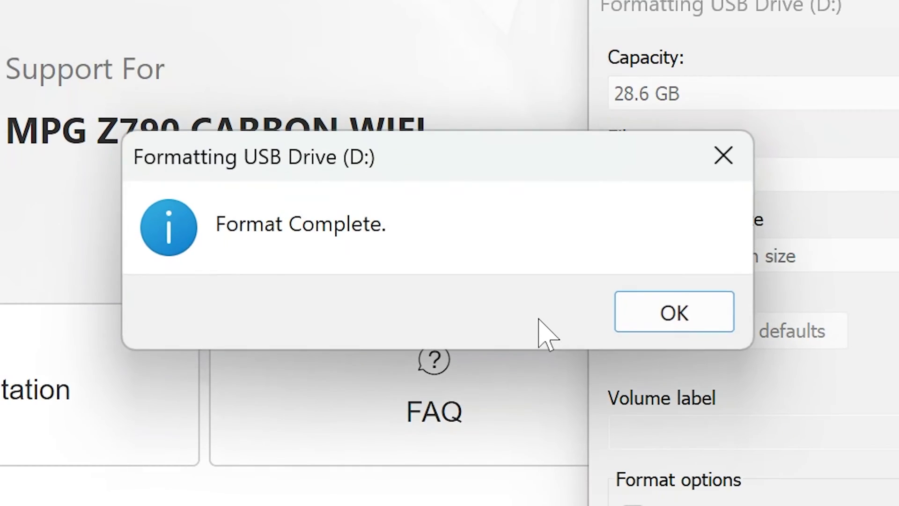
click(659, 311)
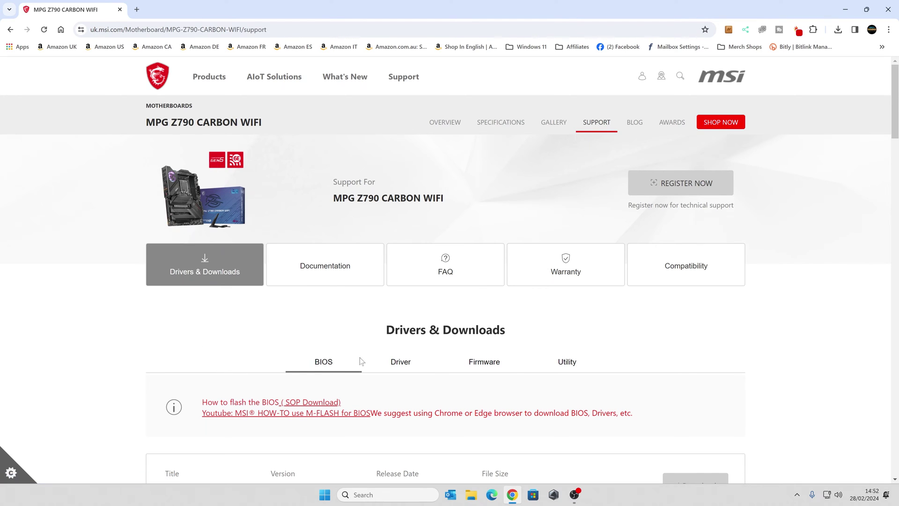
Save the top 7D89v1B3 BIOS zip to the Desktop, then minimize Chrome.
scroll(169, 362, down, 4)
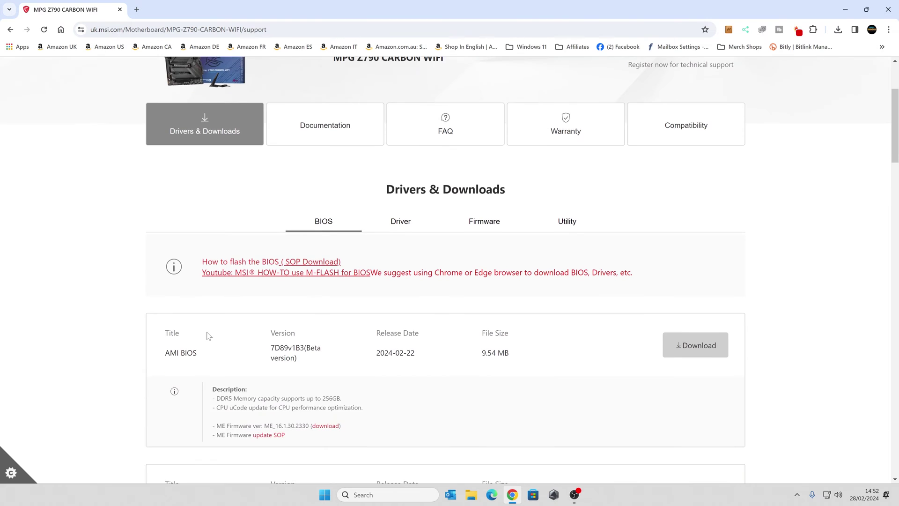
scroll(391, 340, down, 15)
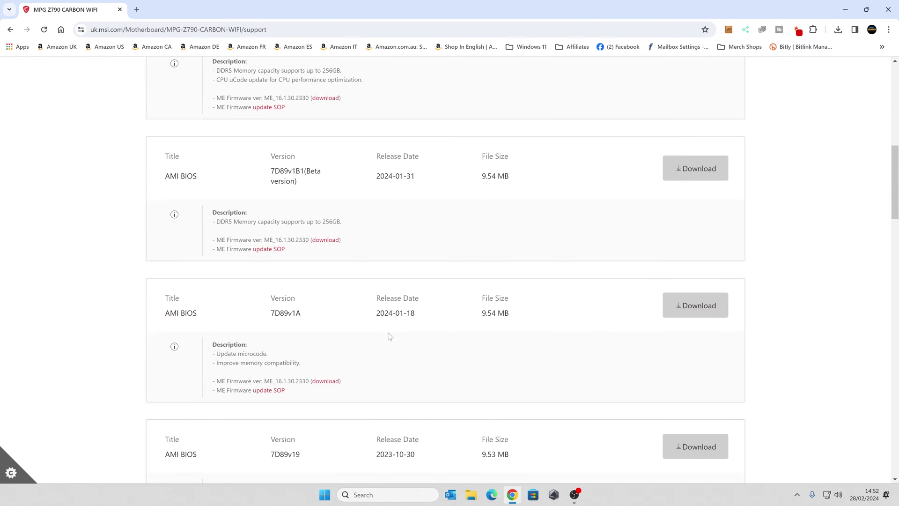
scroll(397, 342, up, 15)
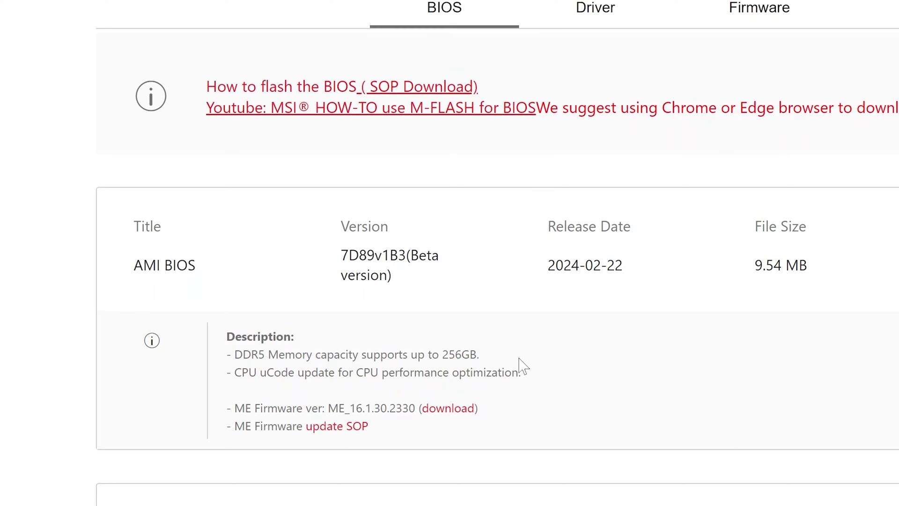
scroll(532, 365, down, 1)
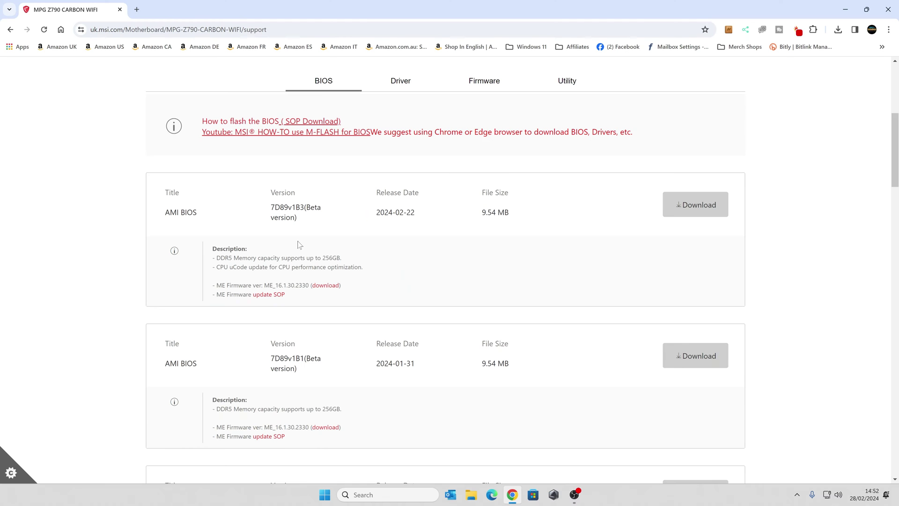
scroll(309, 338, down, 3)
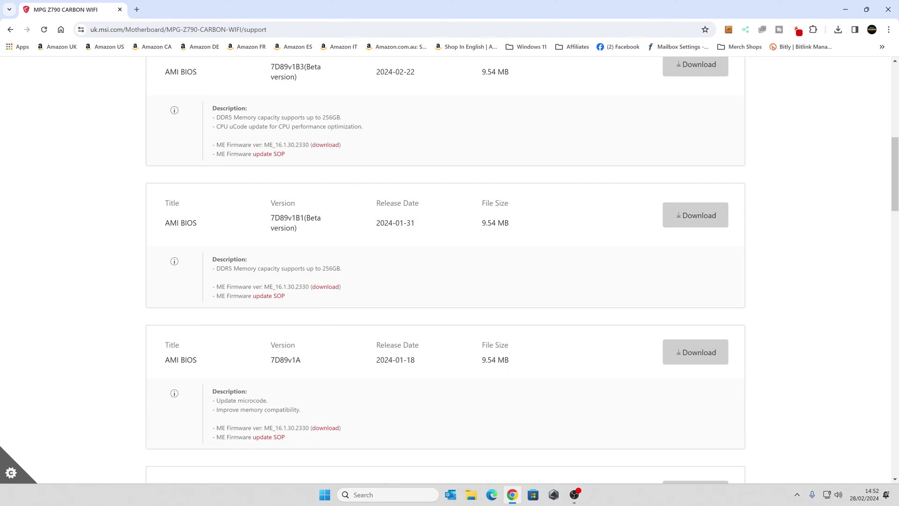
scroll(301, 246, up, 3)
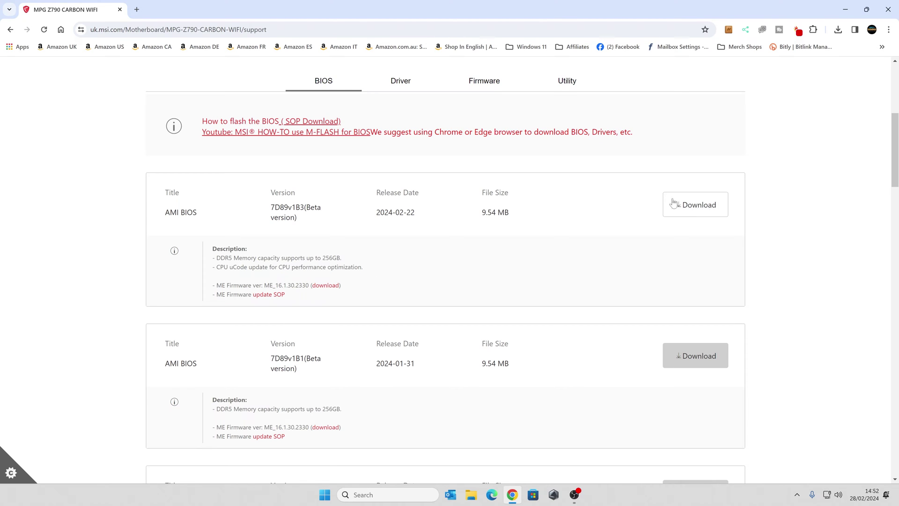
click(685, 204)
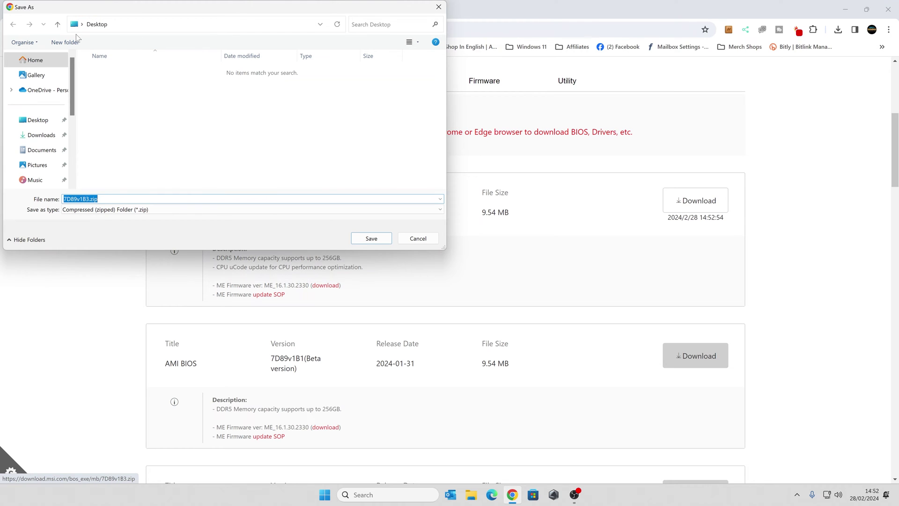
click(366, 237)
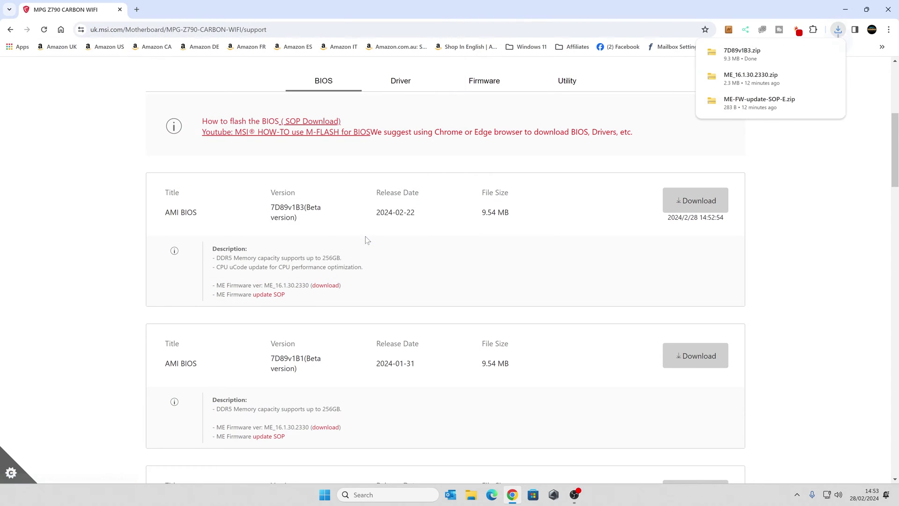
click(847, 9)
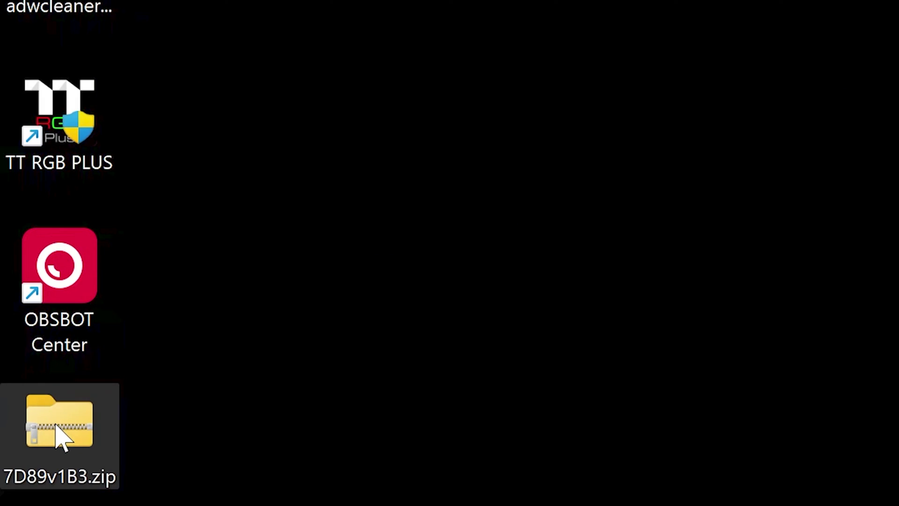
Extract 7D89v1B3.zip onto the desktop.
right_click(56, 426)
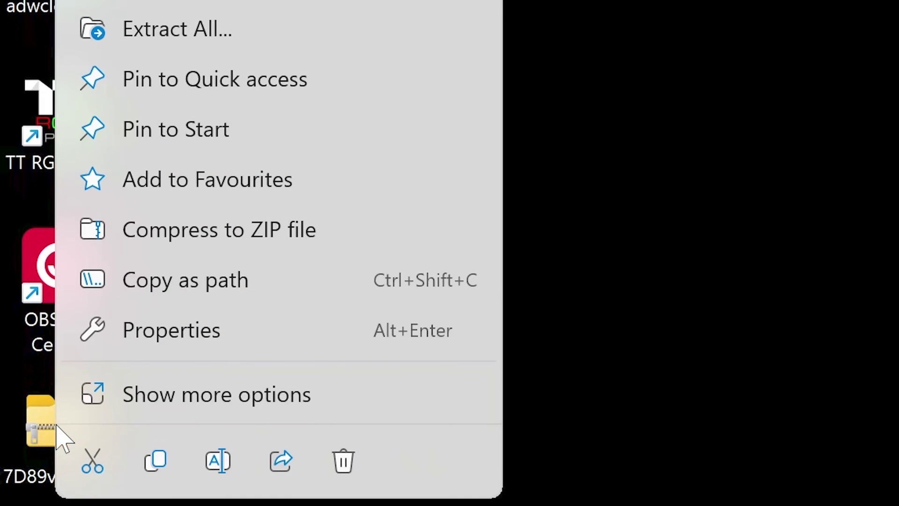
click(249, 29)
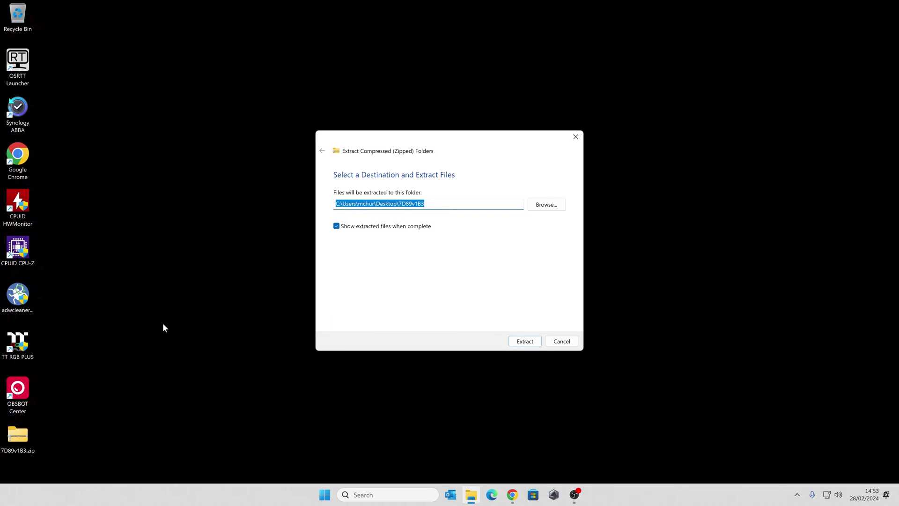
click(523, 342)
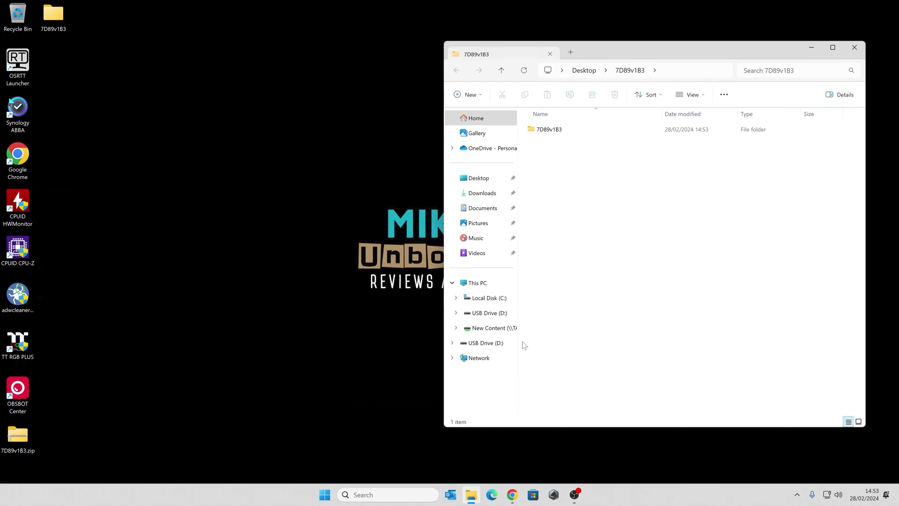
Open the extracted 7D89v1B3 folder.
click(538, 133)
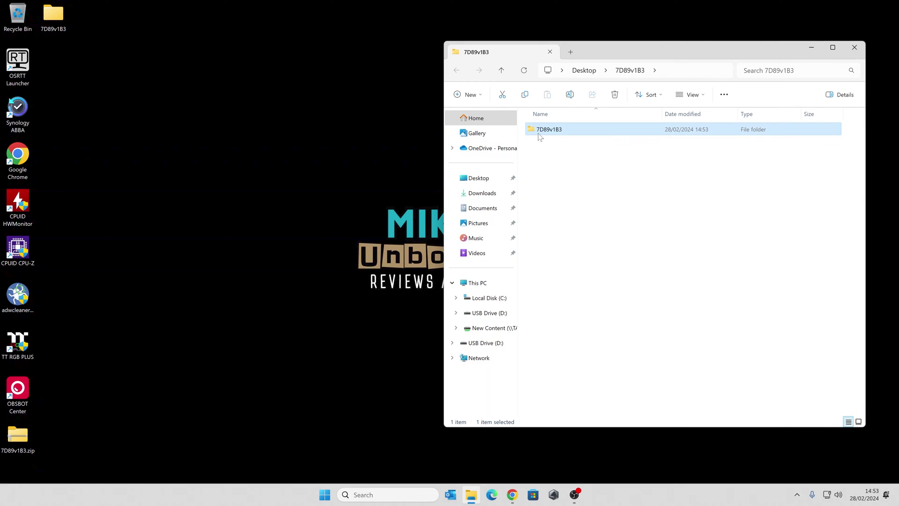
key(F2)
double_click(530, 131)
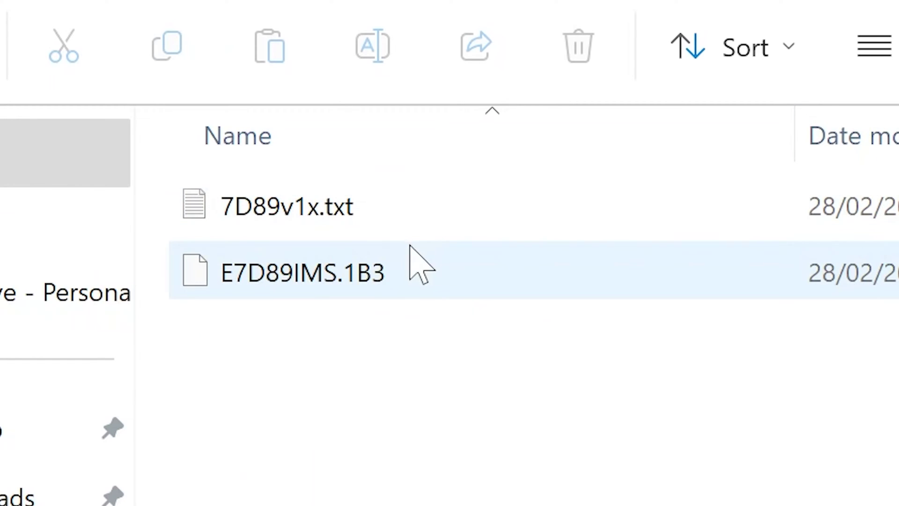
Rename E7D89IMS.1B3 to msi.rom, accepting the file extension change.
mouse_move(307, 269)
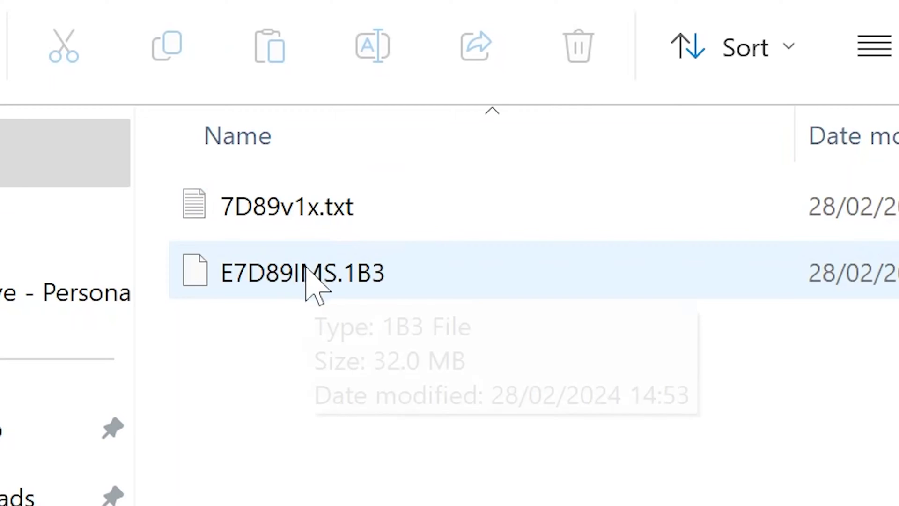
click(282, 274)
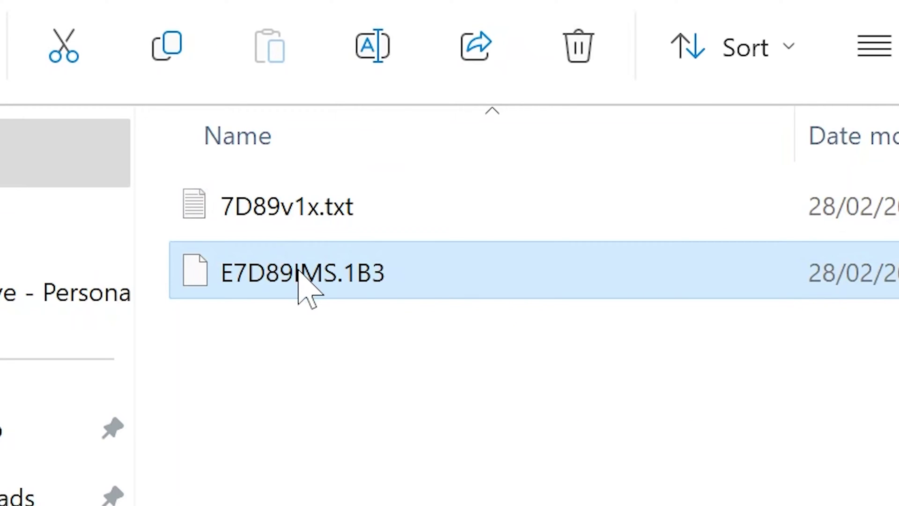
key(F2)
key(End)
key(ctrl+a)
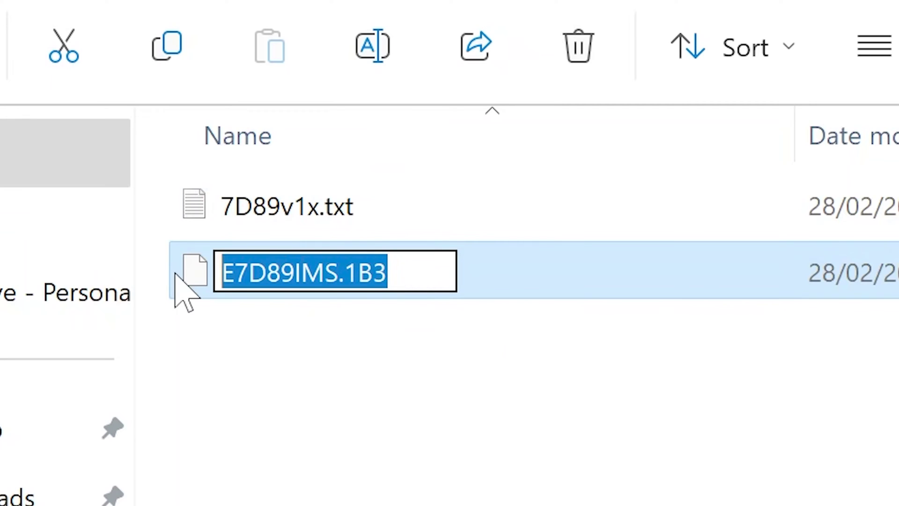
text(msi)
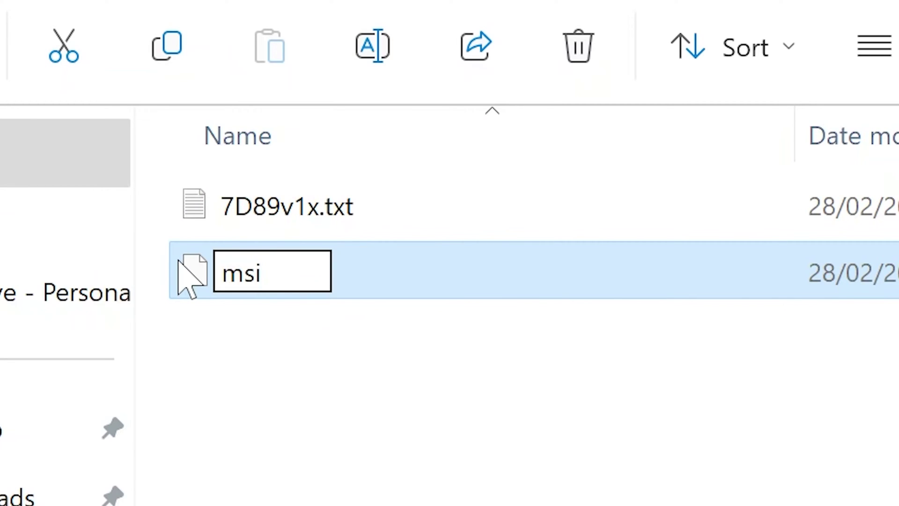
text(.rom)
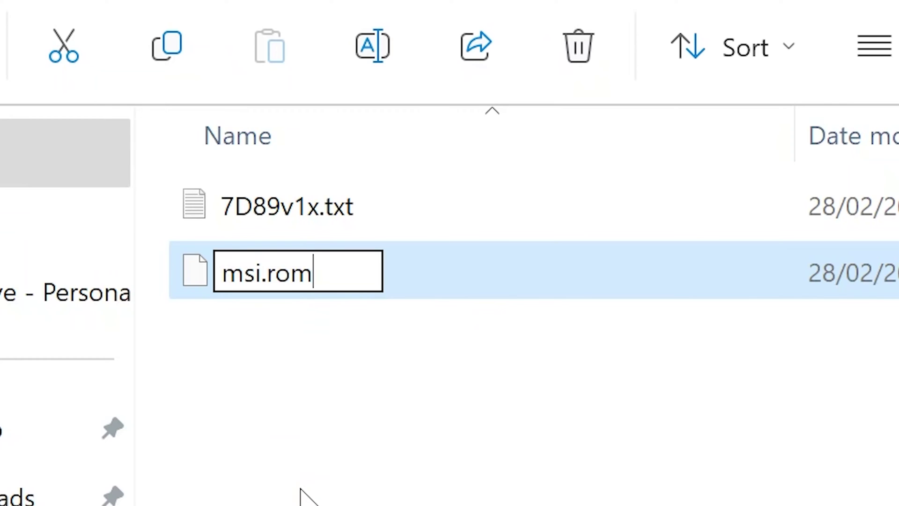
key(Return)
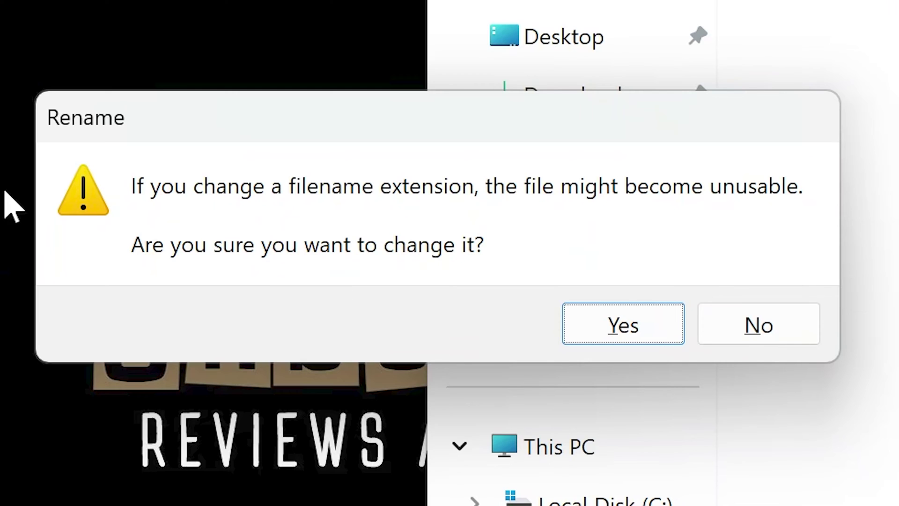
click(576, 333)
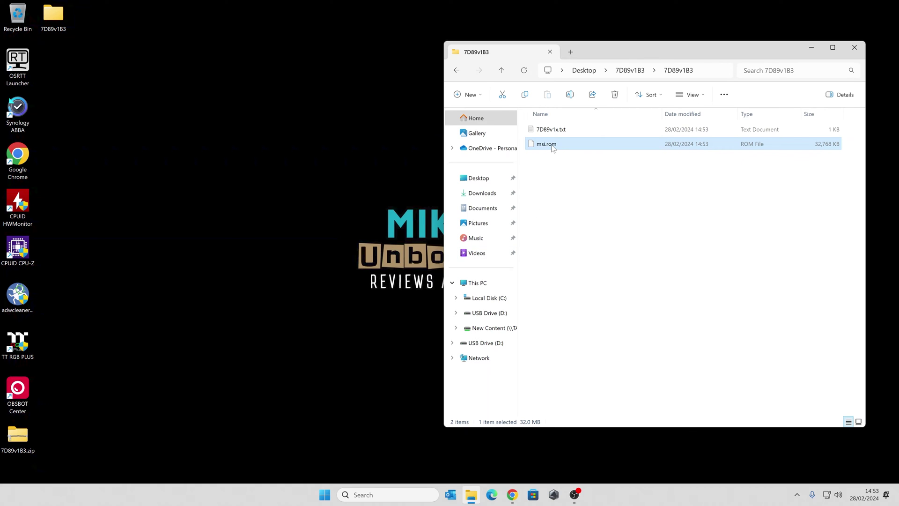
right_click(553, 148)
Copy msi.rom and paste it onto the empty USB Drive (D:).
click(581, 159)
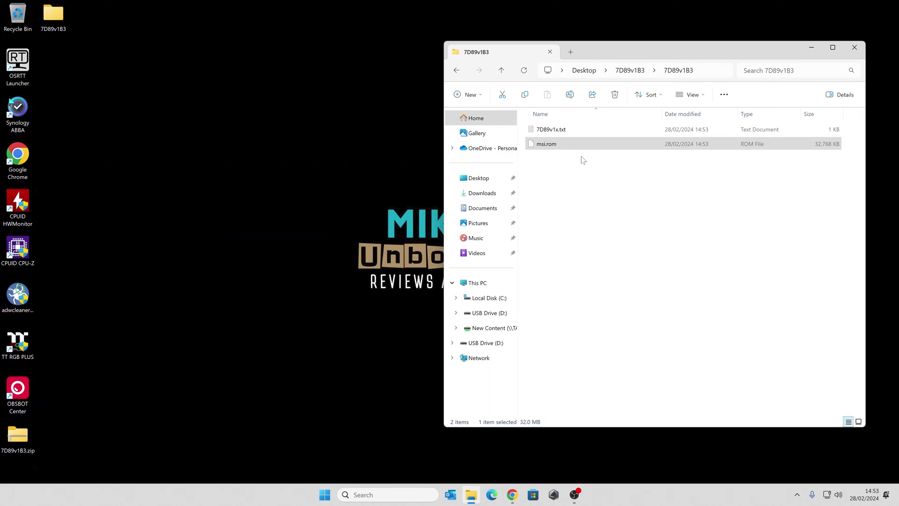
click(481, 317)
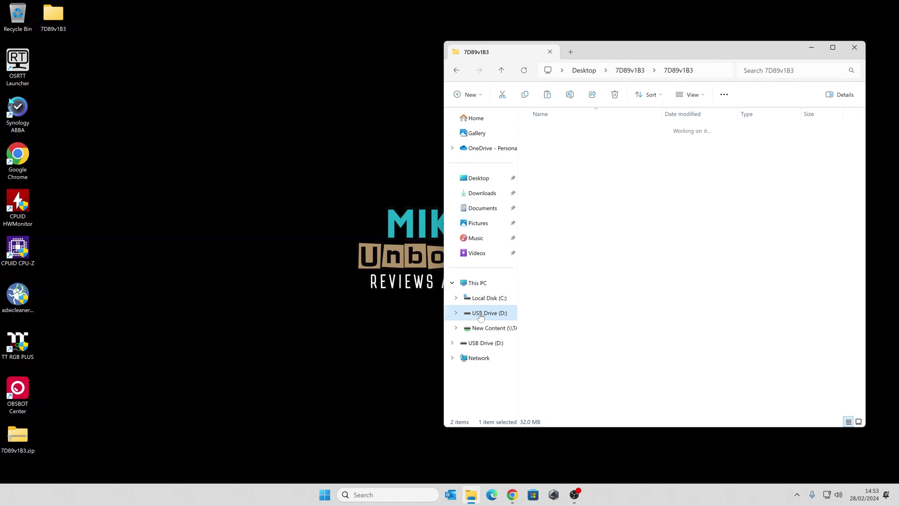
right_click(562, 208)
click(572, 218)
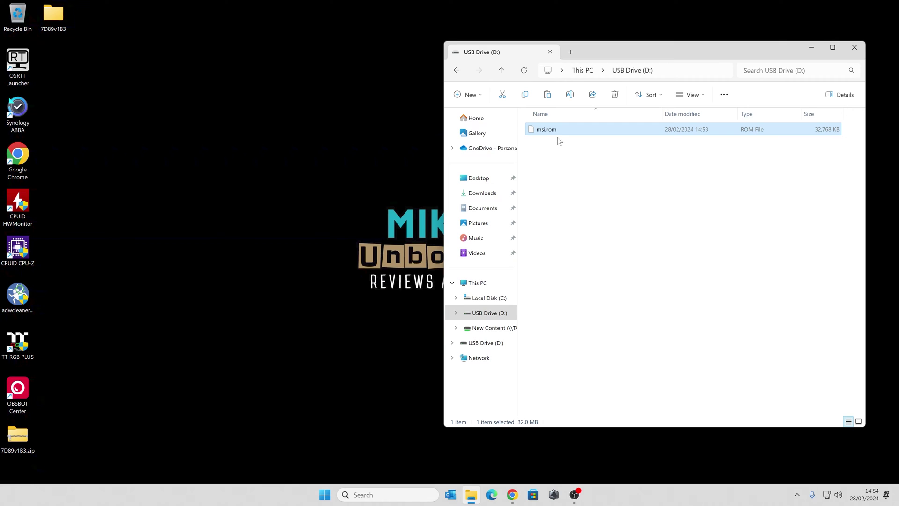
Keep msi.rom's name unchanged and safely eject the USB drive.
key(F2)
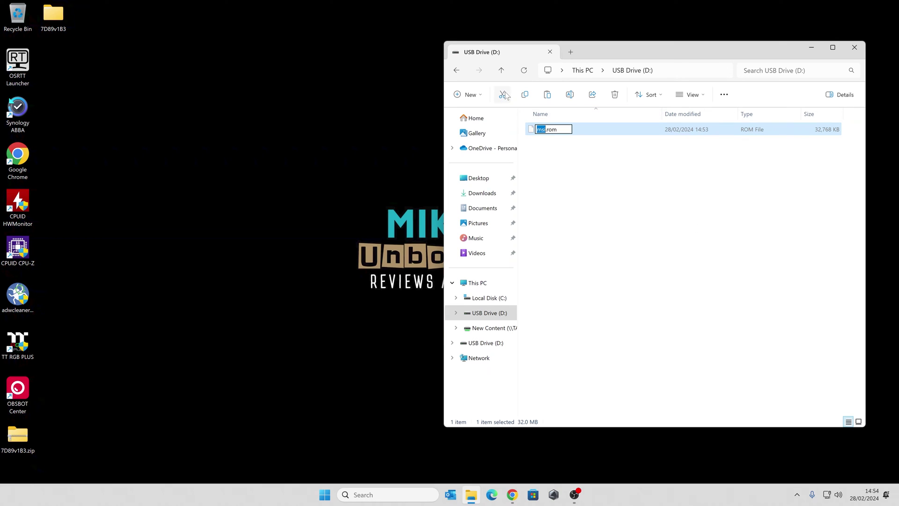
click(631, 168)
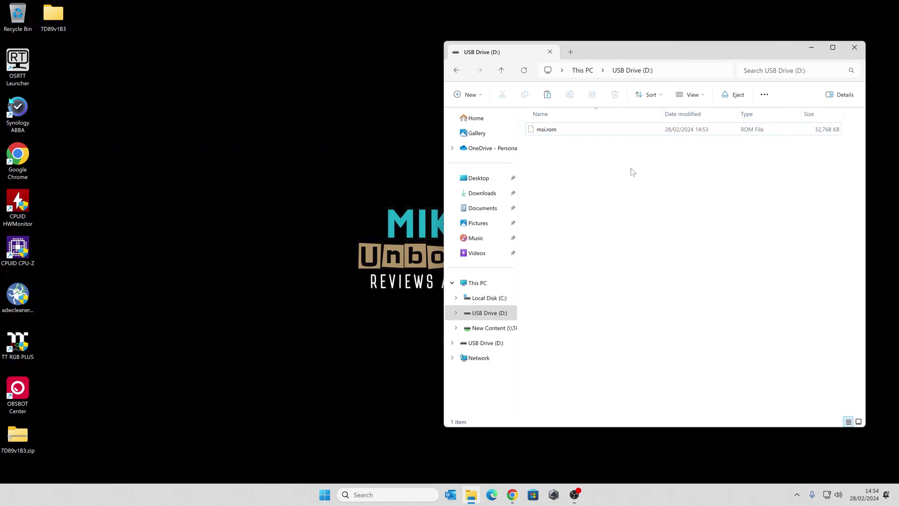
click(729, 96)
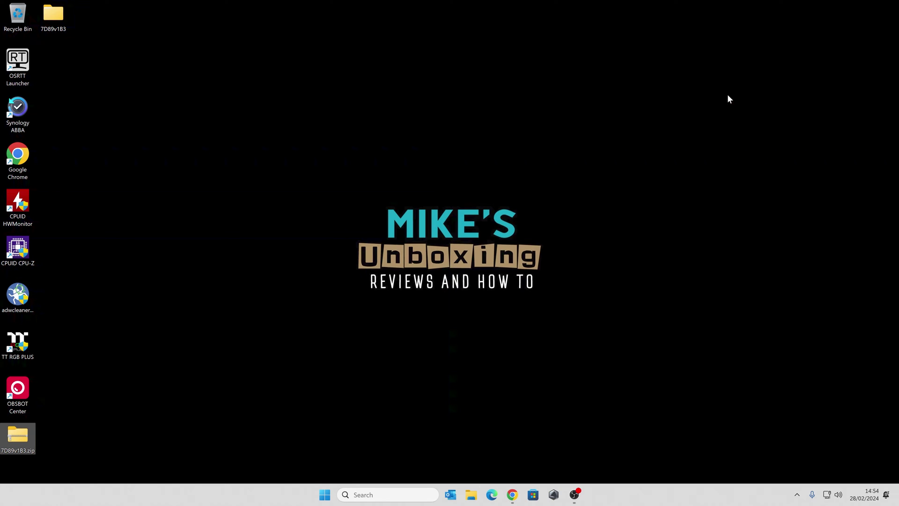